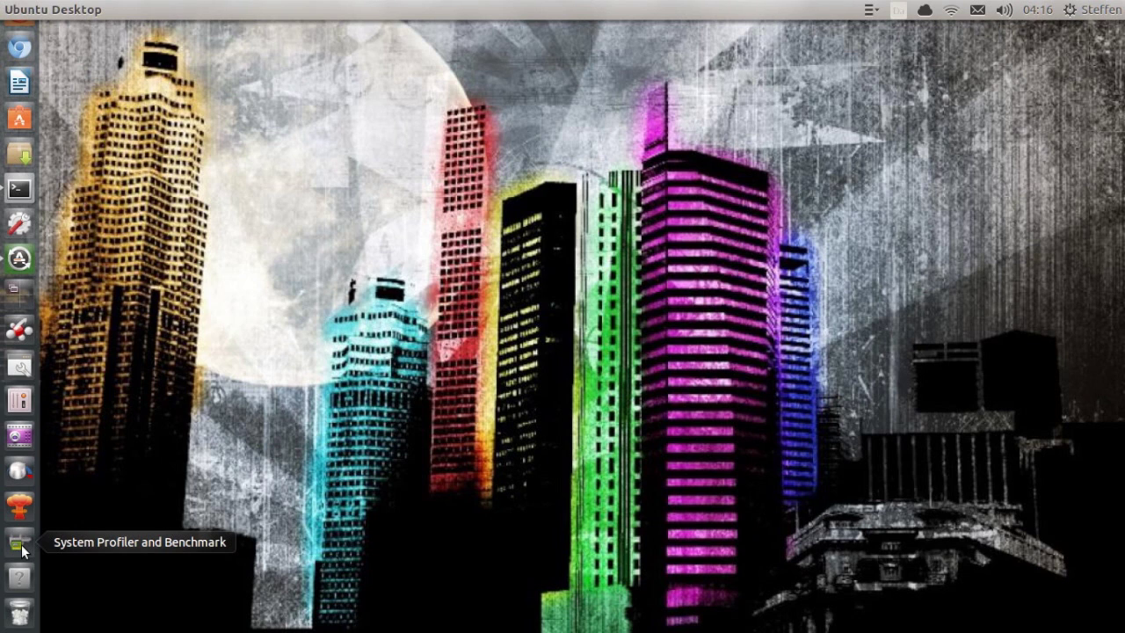
Launch System Profiler and review the Summary's processor, OS, resolution and OpenGL renderer rows
{"action": "left_click", "coordinate": [19, 545]}
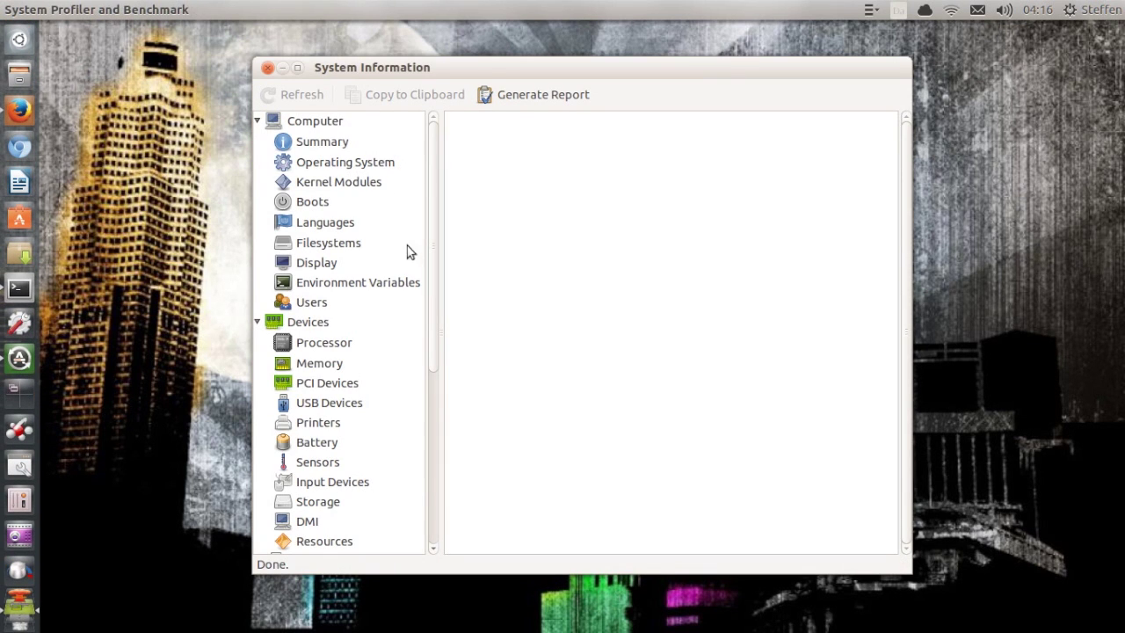
{"action": "left_click", "coordinate": [331, 145]}
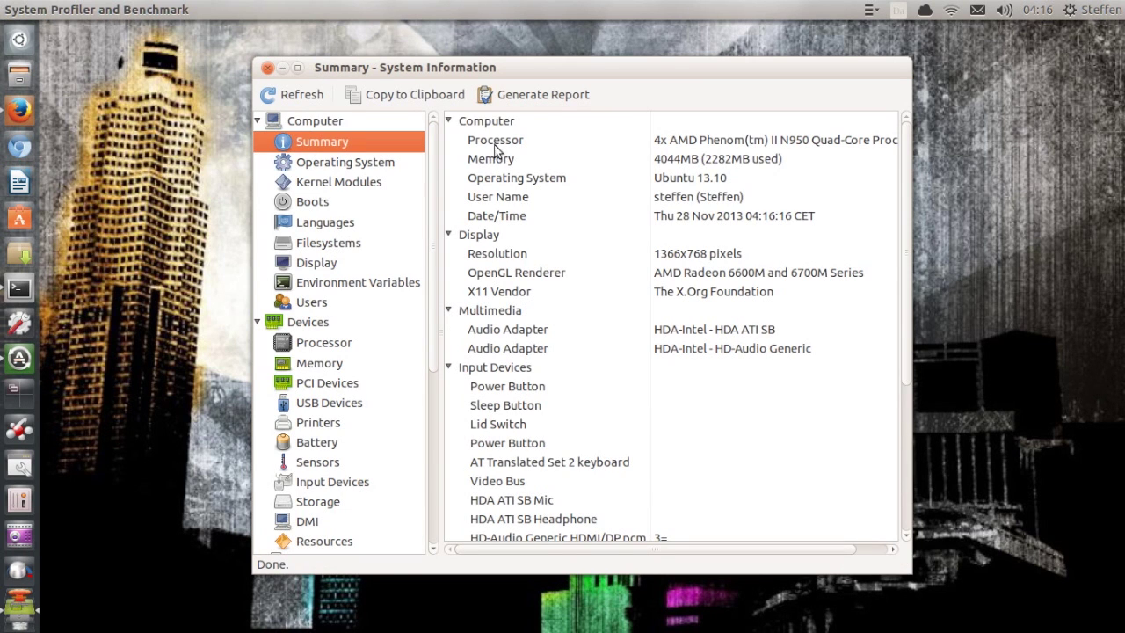
{"action": "left_click", "coordinate": [505, 142]}
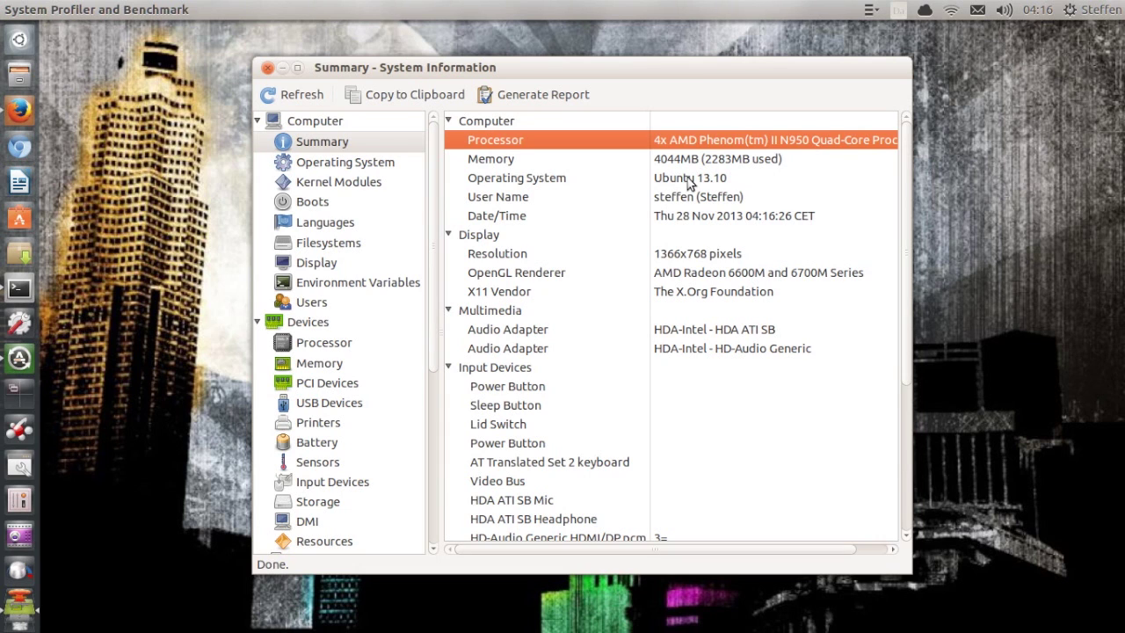
{"action": "left_click", "coordinate": [572, 182]}
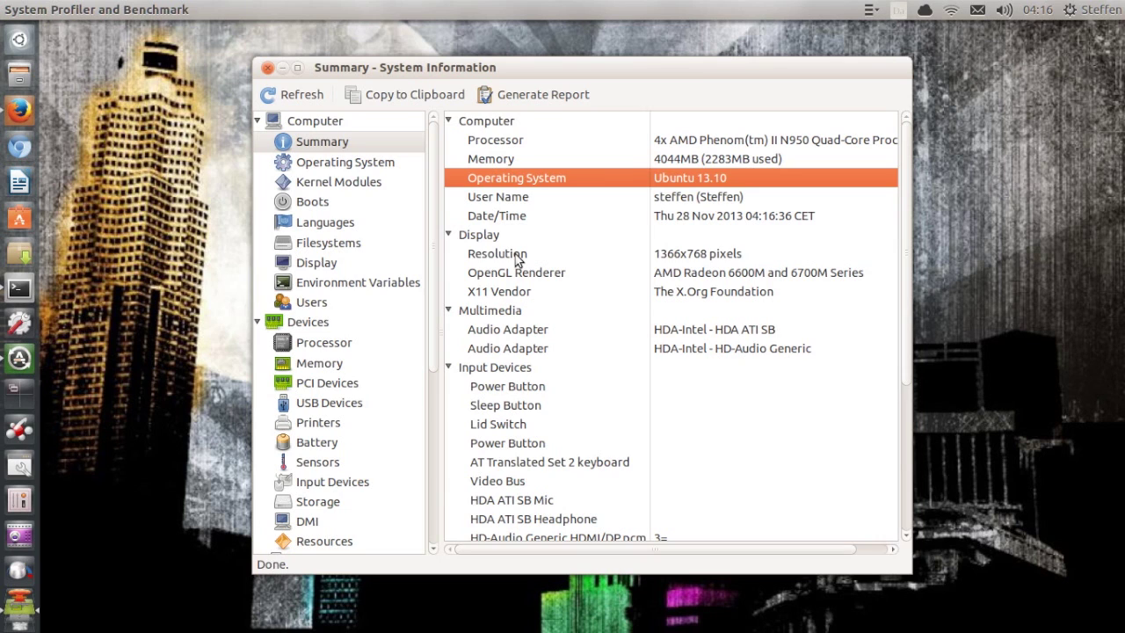
{"action": "left_click", "coordinate": [516, 254]}
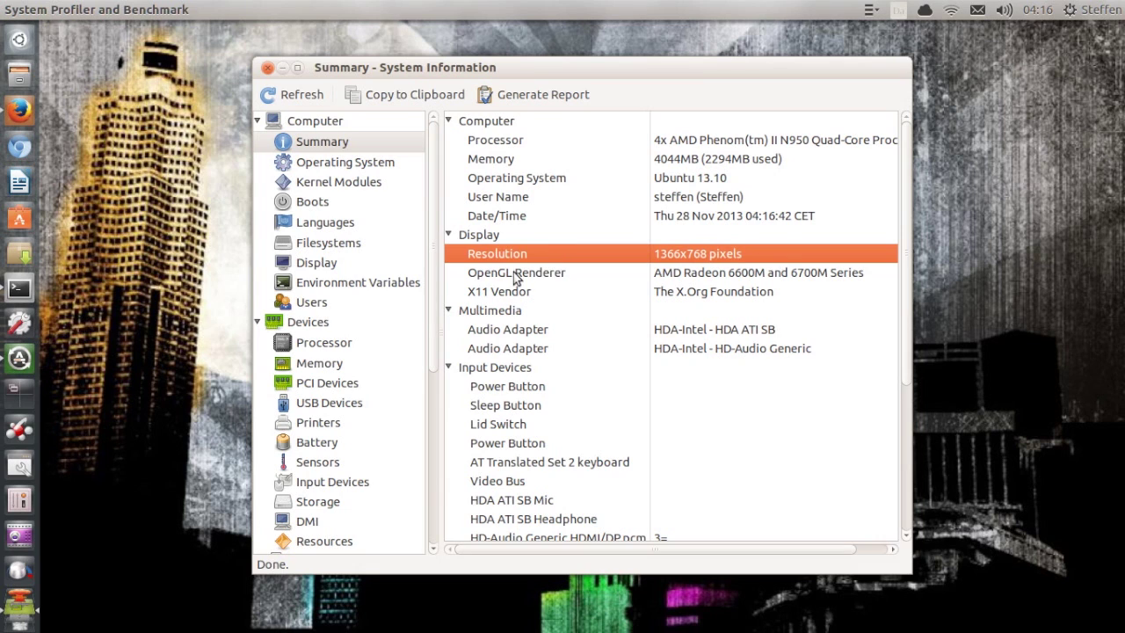
{"action": "left_click", "coordinate": [515, 275]}
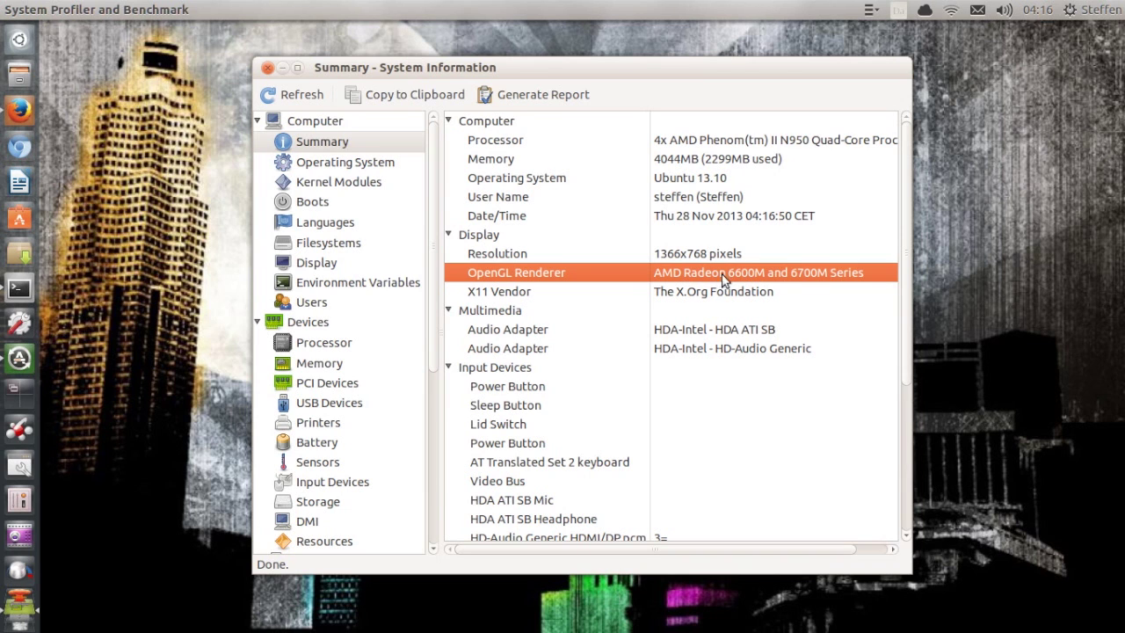
Browse the Filesystems, Languages, Kernel Modules, Boots and Display pages
{"action": "left_click", "coordinate": [343, 243]}
{"action": "left_click", "coordinate": [343, 224]}
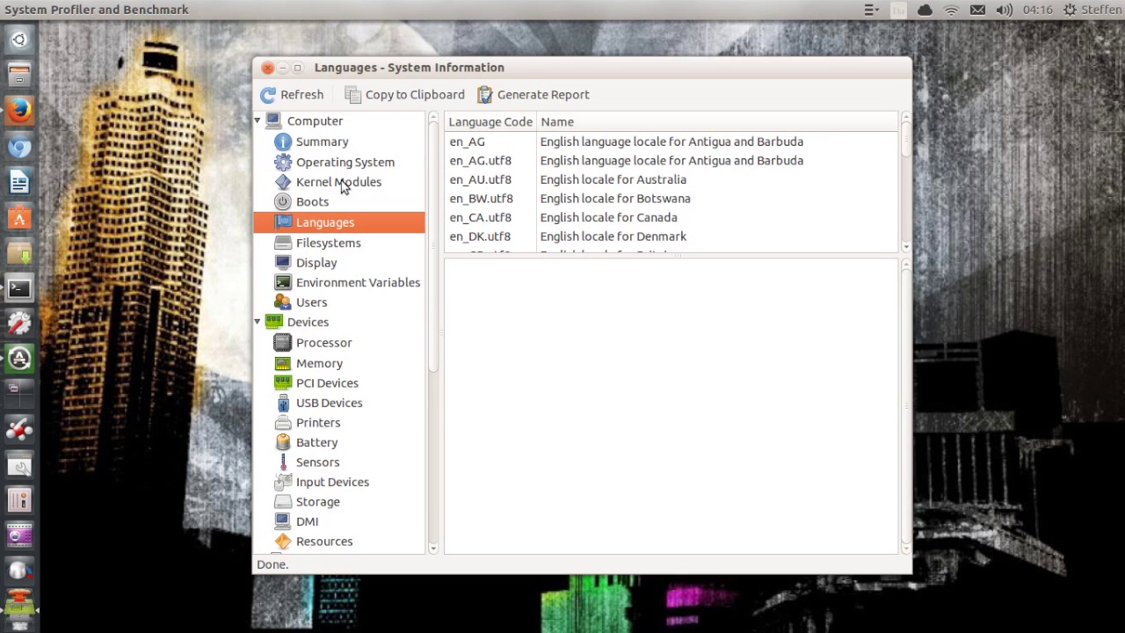
{"action": "left_click", "coordinate": [342, 182]}
{"action": "left_click", "coordinate": [345, 203]}
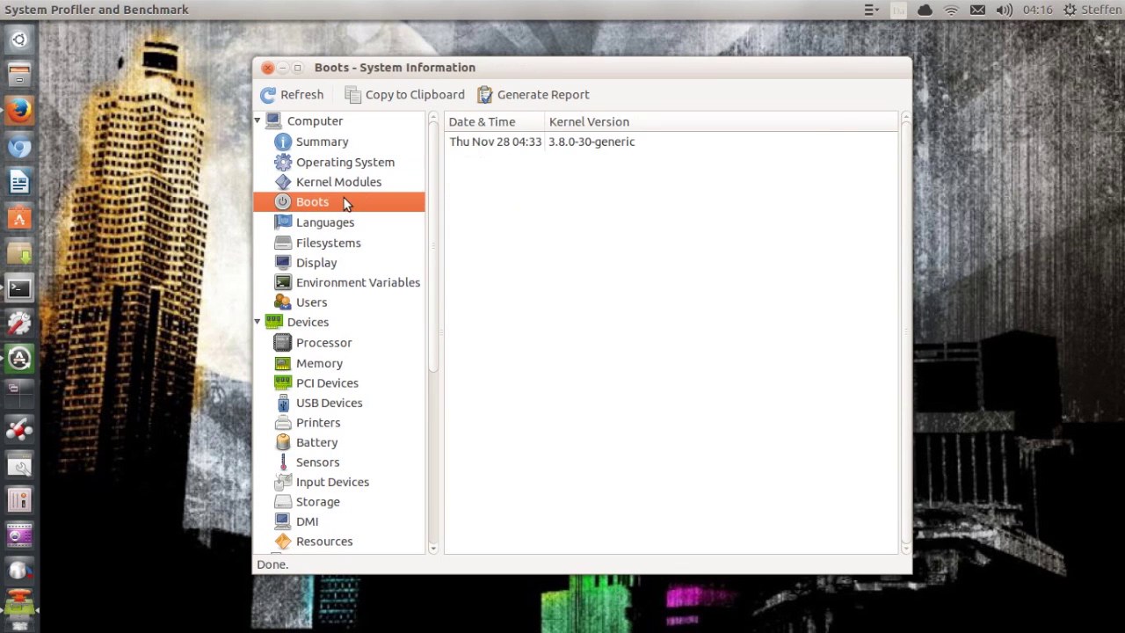
{"action": "left_click", "coordinate": [337, 265]}
{"action": "left_click", "coordinate": [344, 244]}
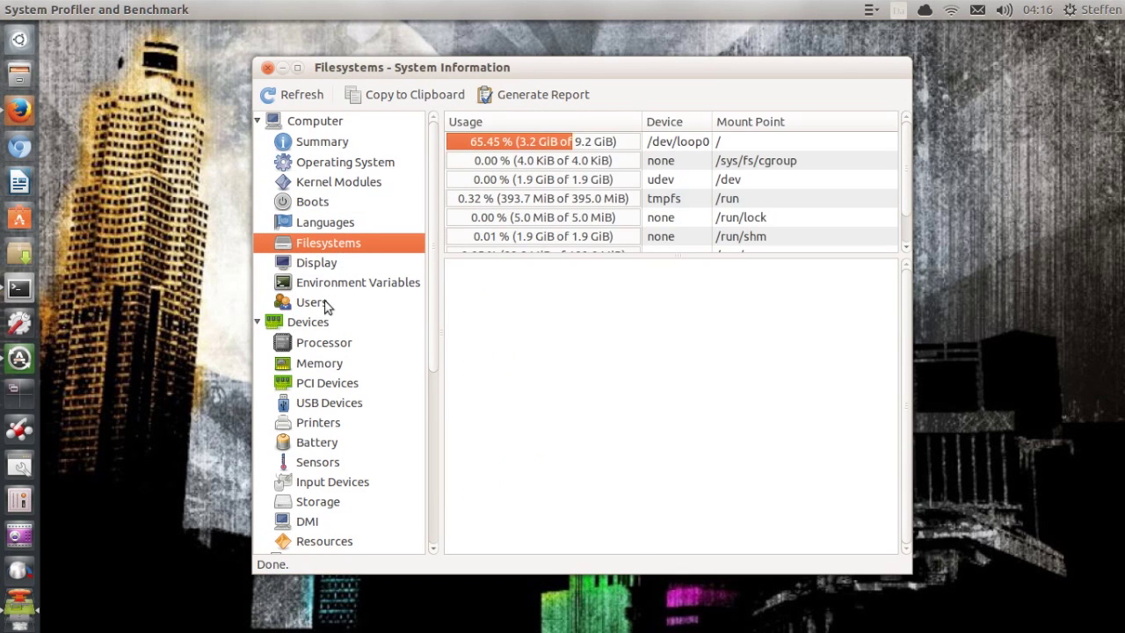
Check Users and Environment Variables, then view the Operating System page showing kernel 3.8.0-30-generic
{"action": "left_click", "coordinate": [331, 302]}
{"action": "left_click", "coordinate": [334, 283]}
{"action": "left_click", "coordinate": [336, 261]}
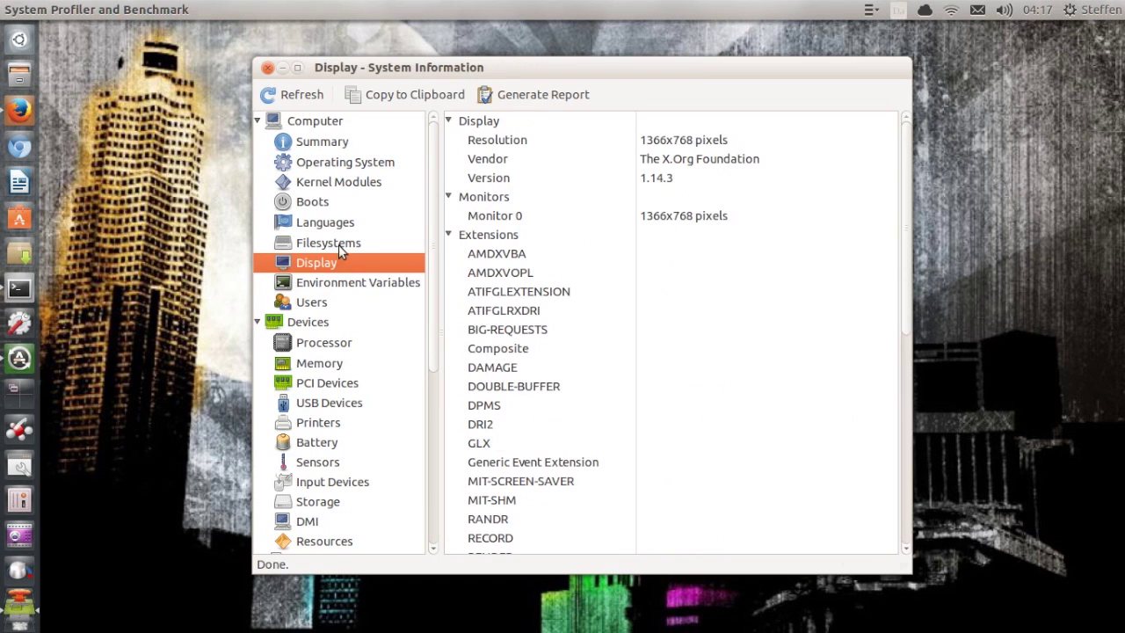
{"action": "left_click", "coordinate": [339, 245]}
{"action": "left_click", "coordinate": [364, 164]}
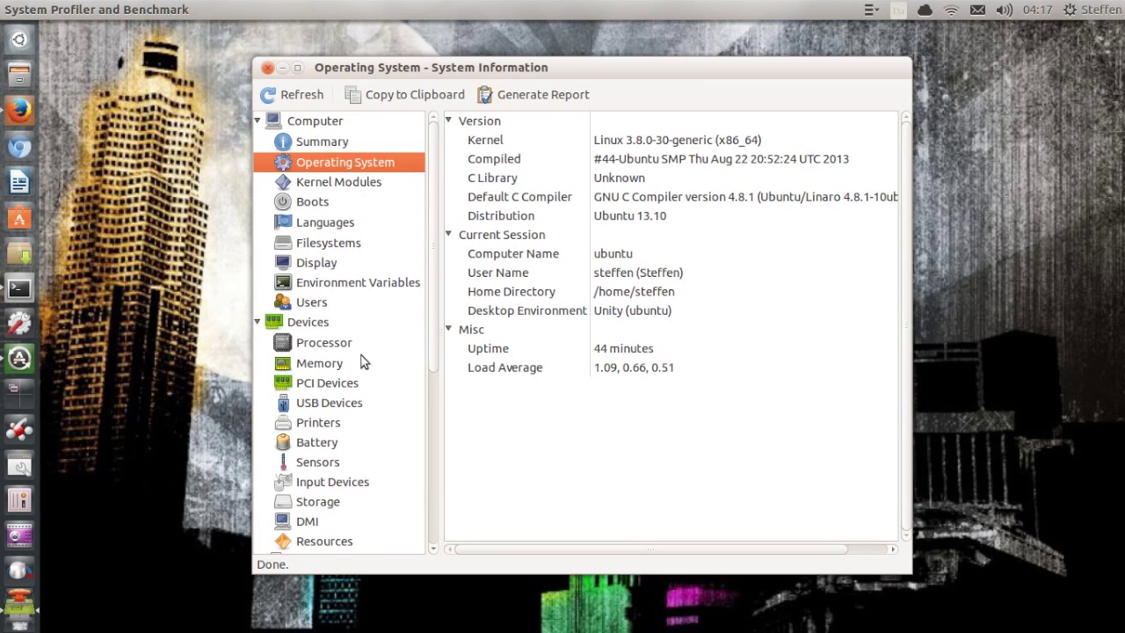
{"action": "scroll", "coordinate": [362, 360], "scroll_direction": "down", "scroll_amount": 5}
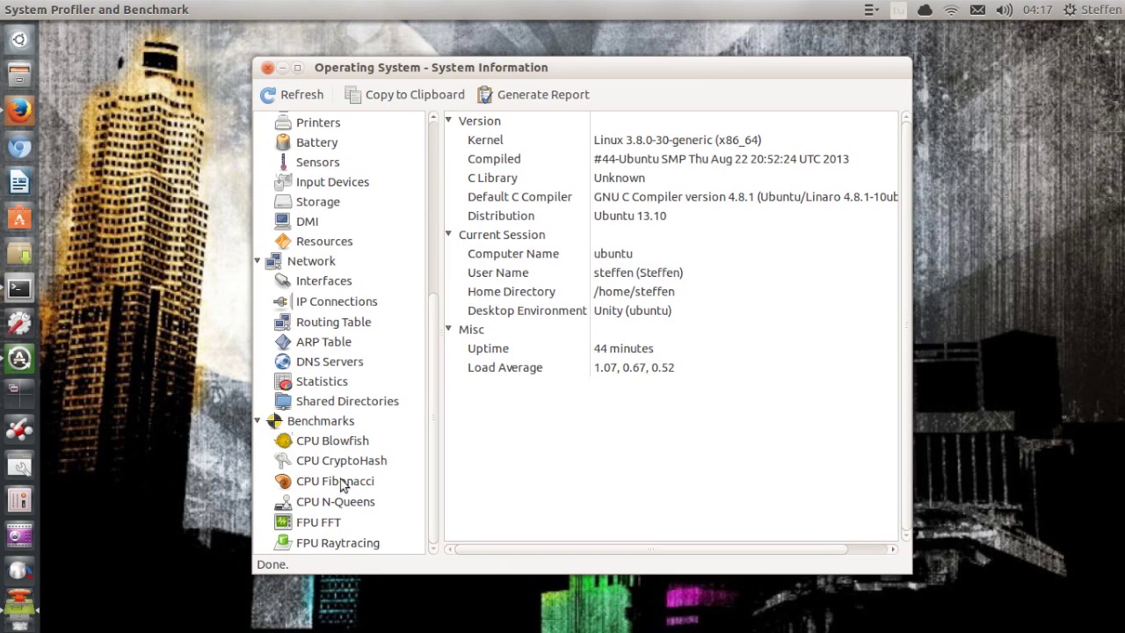
Run the CPU Blowfish (6.27 seconds) and CPU CryptoHash (226.95 MiB/second) benchmarks
{"action": "left_click", "coordinate": [330, 447]}
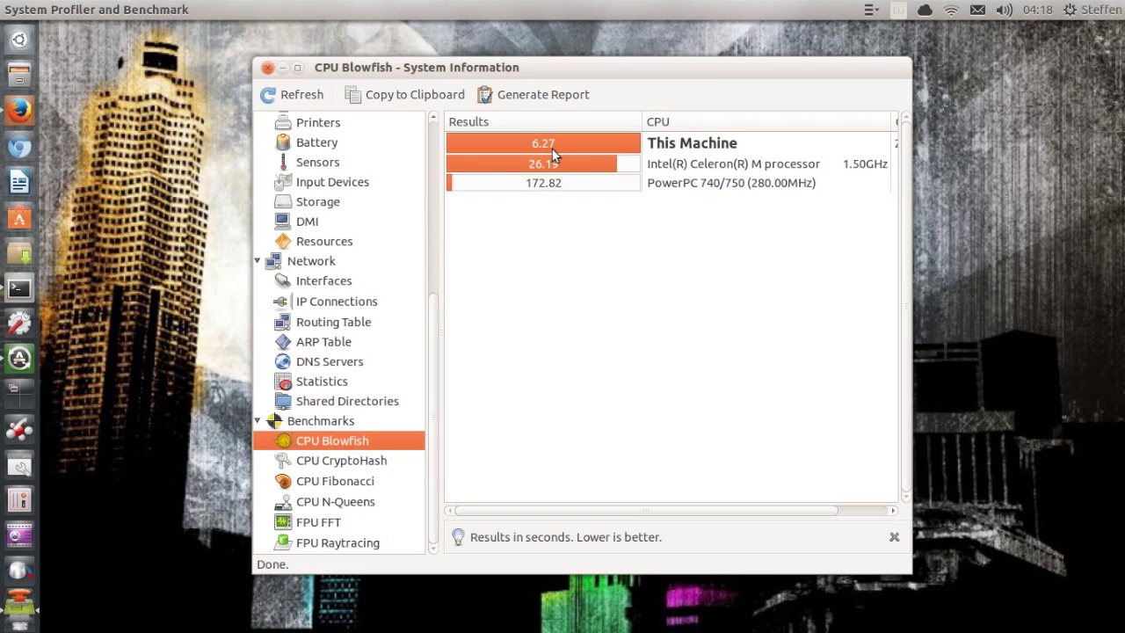
{"action": "left_click", "coordinate": [351, 464]}
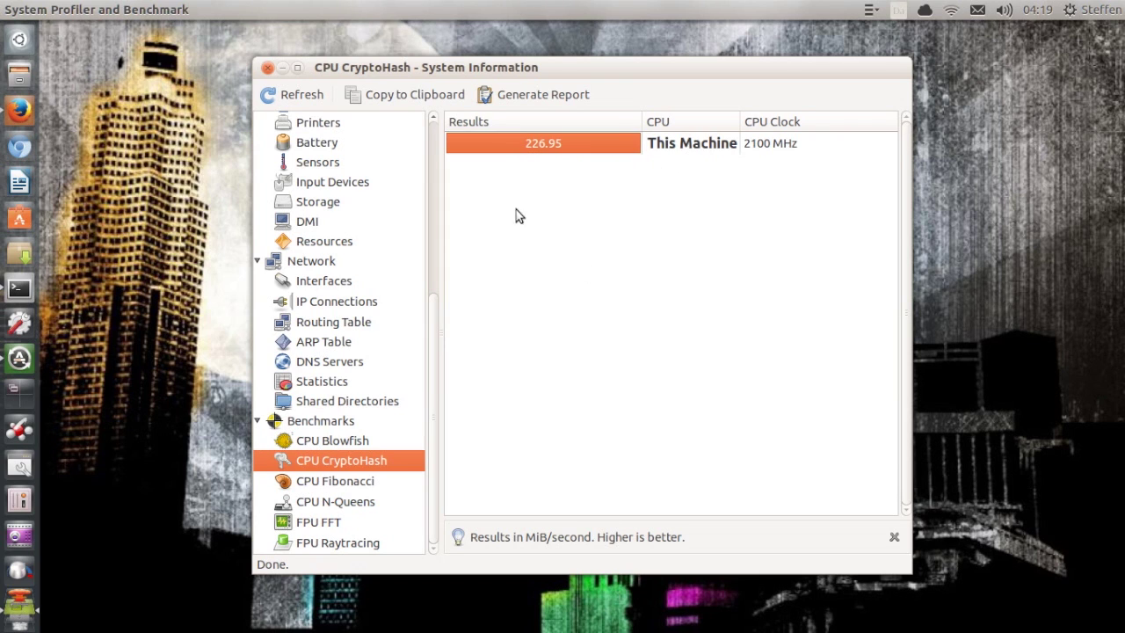
Run the CPU Fibonacci benchmark, scoring 3.06 seconds versus the Celeron M's 8.14
{"action": "left_click", "coordinate": [368, 486]}
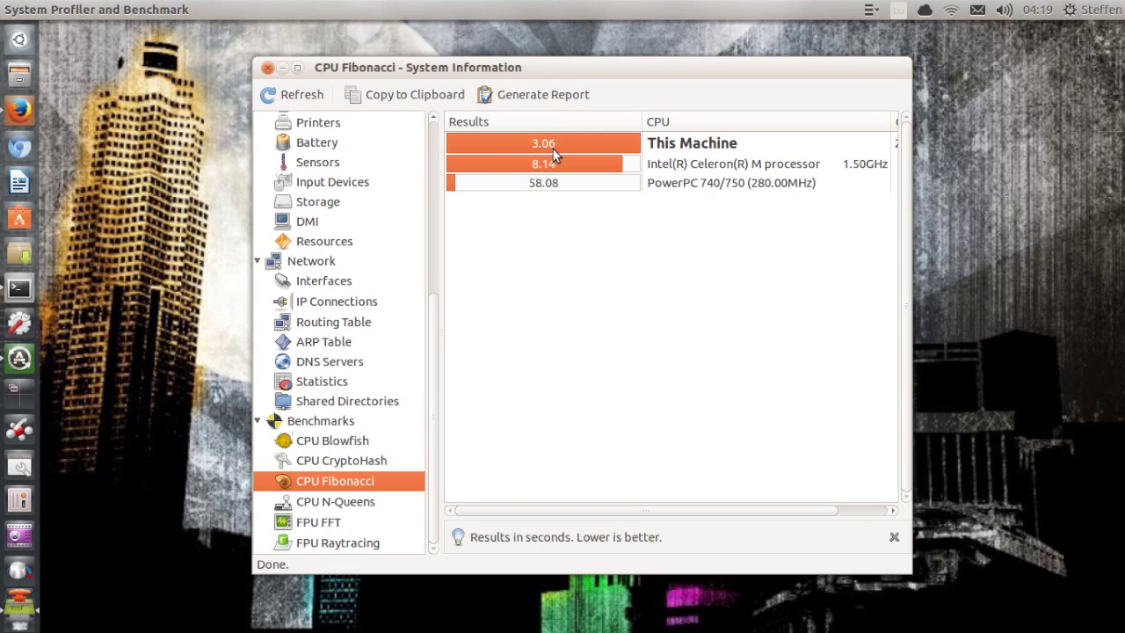
{"action": "scroll", "coordinate": [342, 230], "scroll_direction": "up", "scroll_amount": 5}
{"action": "scroll", "coordinate": [342, 230], "scroll_direction": "up", "scroll_amount": 2}
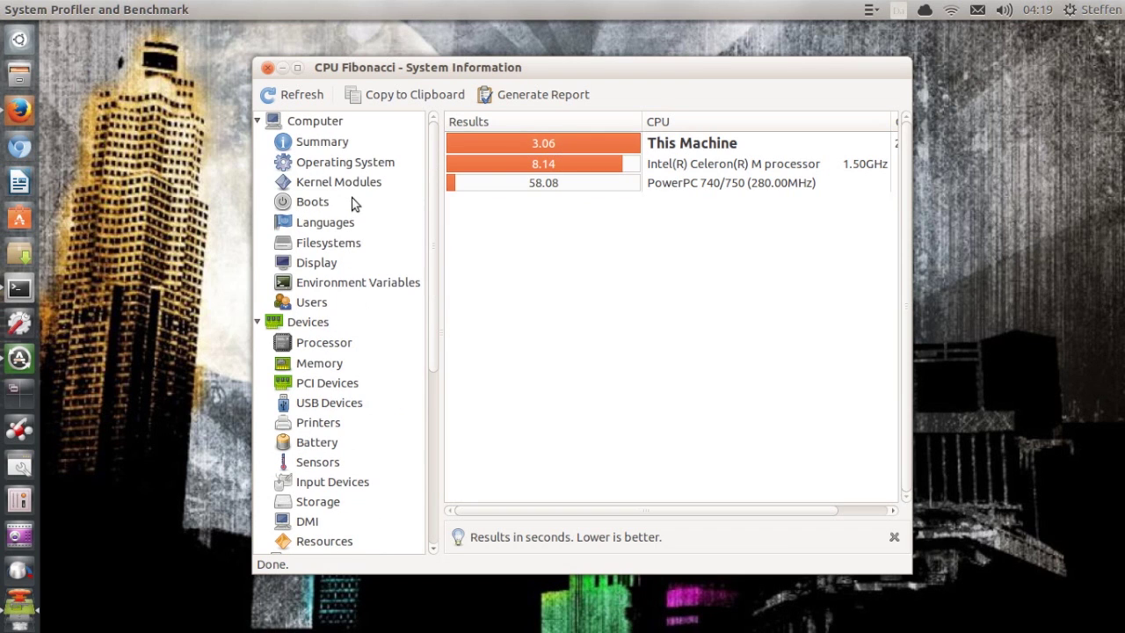
{"action": "scroll", "coordinate": [21, 571], "scroll_direction": "down", "scroll_amount": 2}
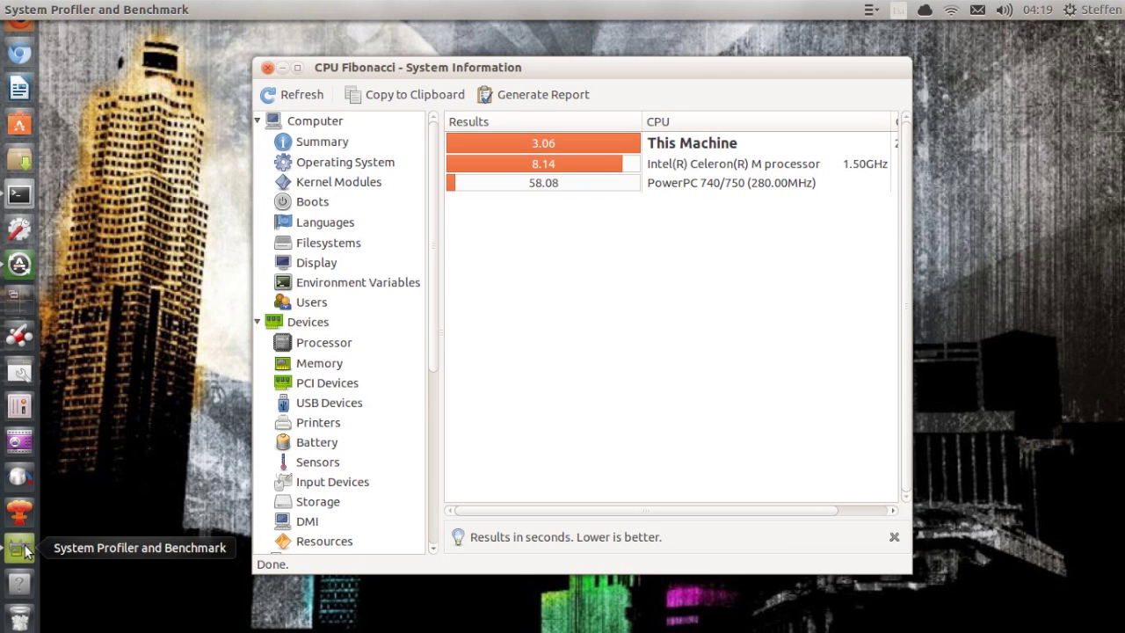
Minimize the profiler, launch GL O.B.S., and select GL_pointz to read its description
{"action": "left_click", "coordinate": [22, 550]}
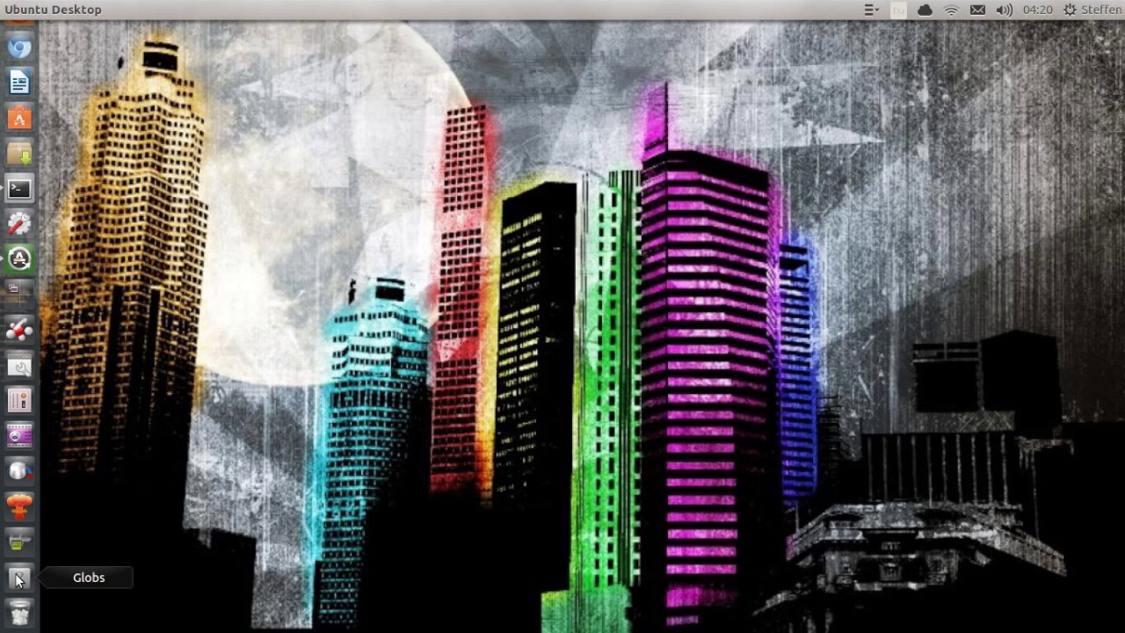
{"action": "left_click", "coordinate": [18, 578]}
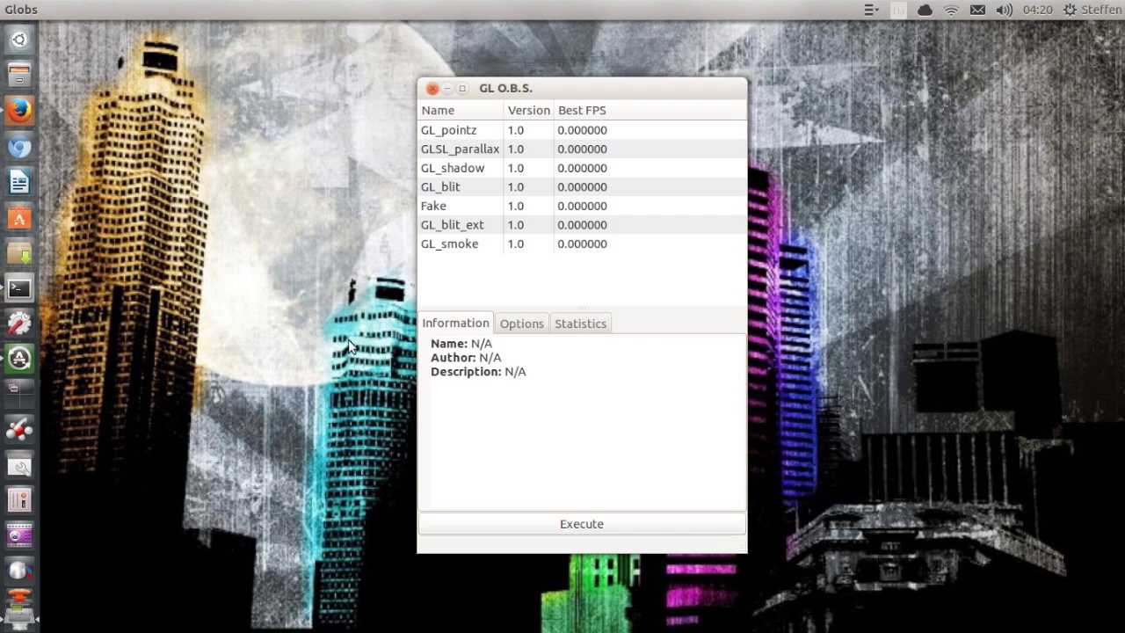
{"action": "left_click", "coordinate": [457, 133]}
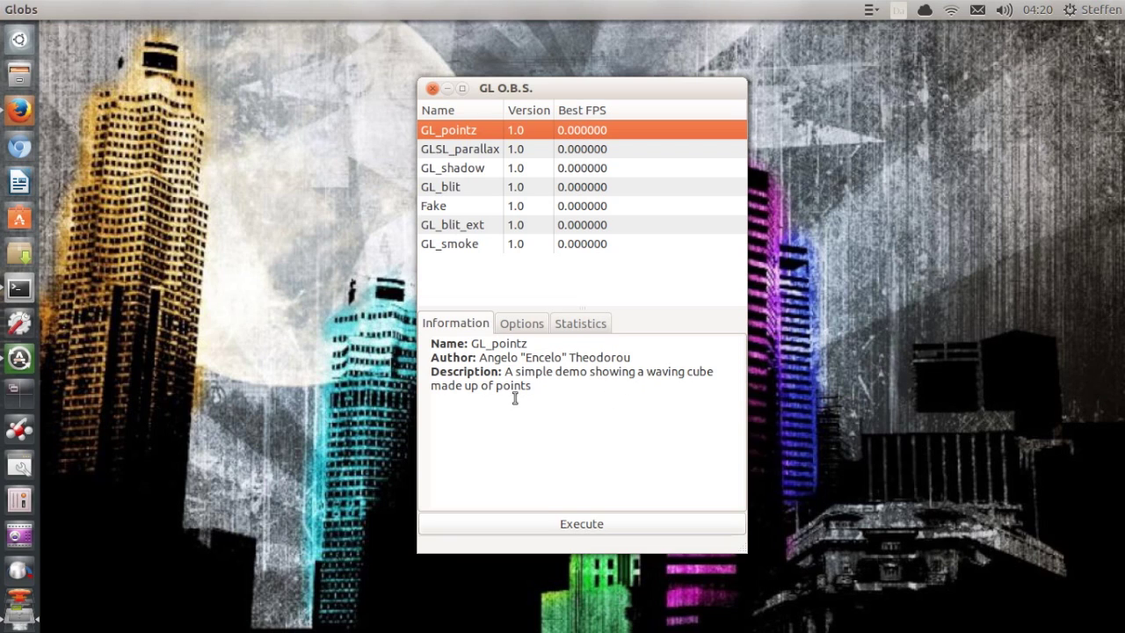
Run GL_pointz at Custom 1366x768 for 10 seconds, scoring a best of 29.9 FPS
{"action": "left_click", "coordinate": [521, 325]}
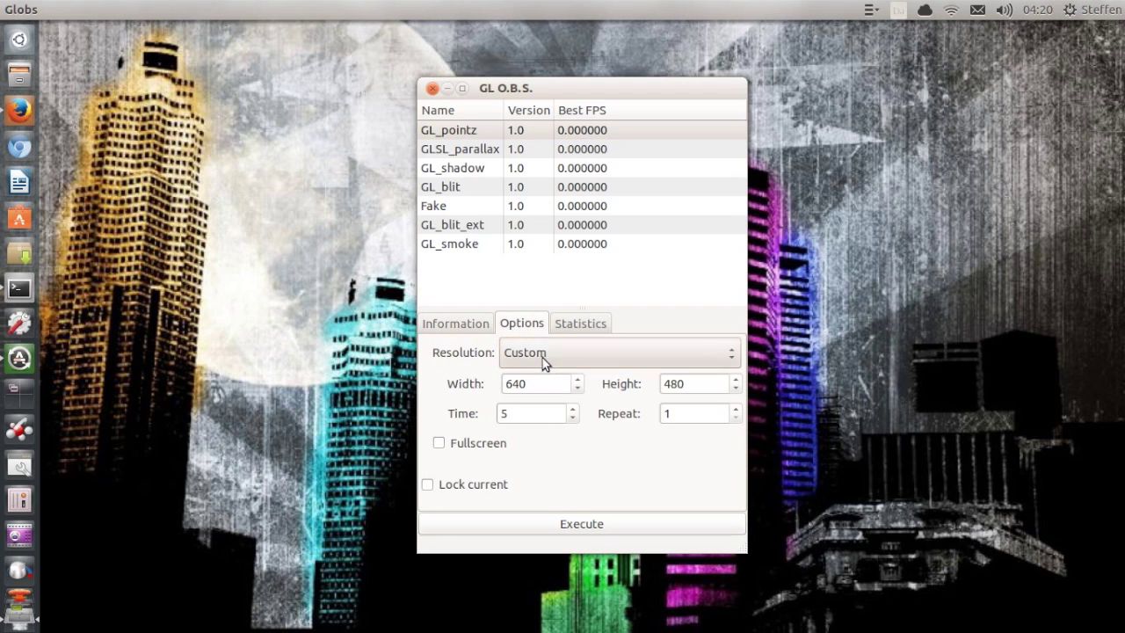
{"action": "left_click", "coordinate": [545, 356]}
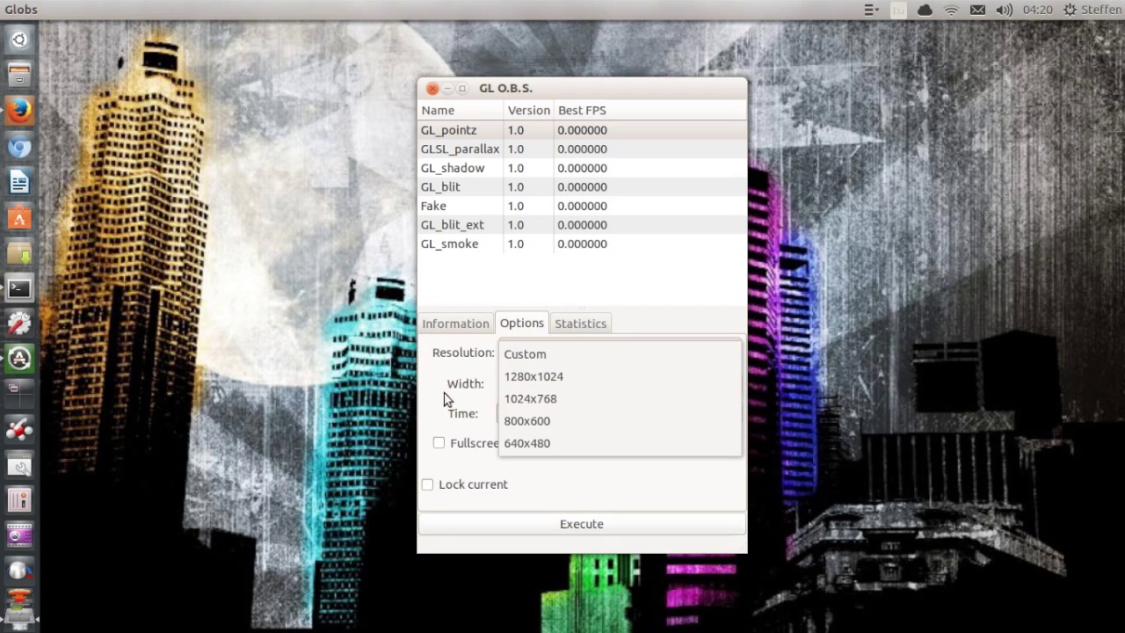
{"action": "left_click", "coordinate": [453, 385]}
{"action": "double_click", "coordinate": [533, 384]}
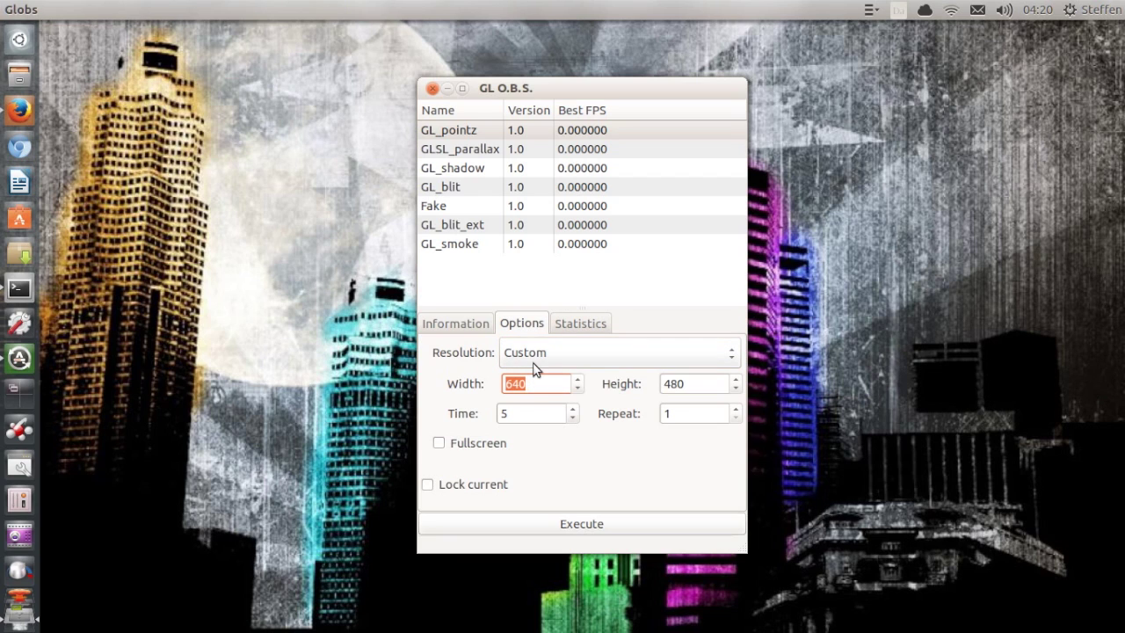
{"action": "type", "text": "1366"}
{"action": "double_click", "coordinate": [710, 385]}
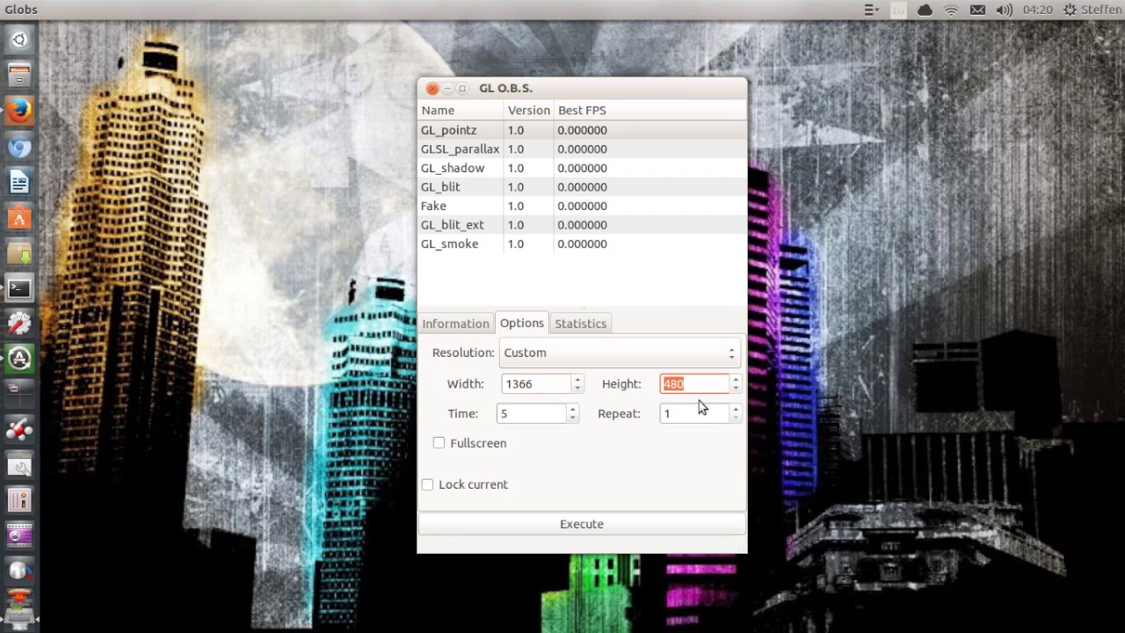
{"action": "type", "text": "7"}
{"action": "left_click", "coordinate": [576, 410]}
{"action": "left_click", "coordinate": [576, 410]}
{"action": "left_click", "coordinate": [576, 410]}
{"action": "left_click", "coordinate": [576, 410]}
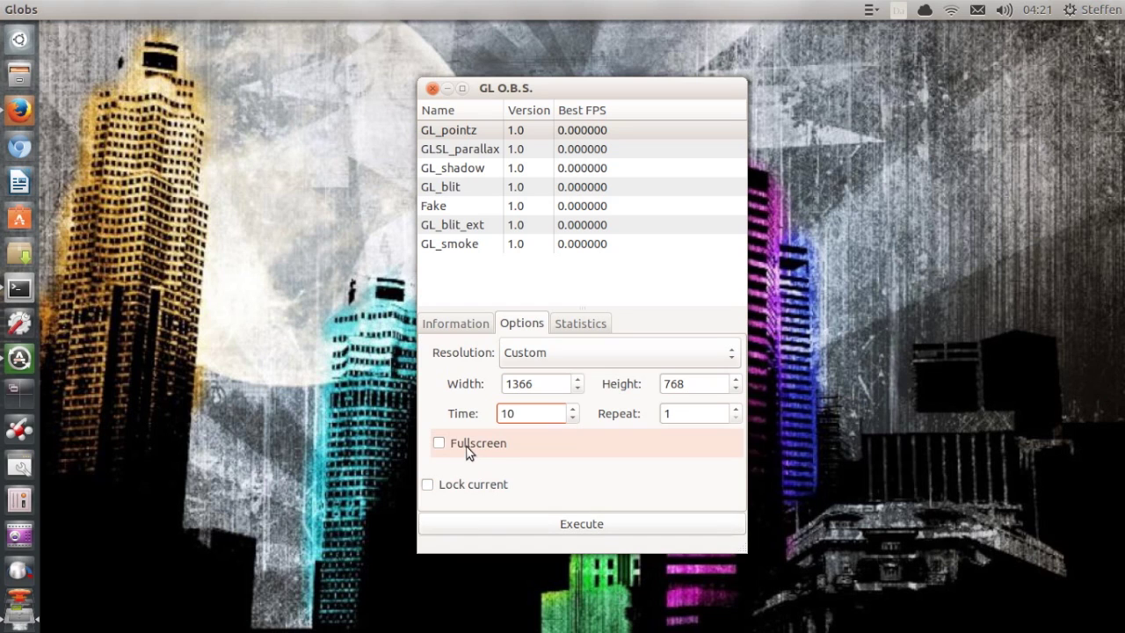
{"action": "left_click", "coordinate": [626, 531]}
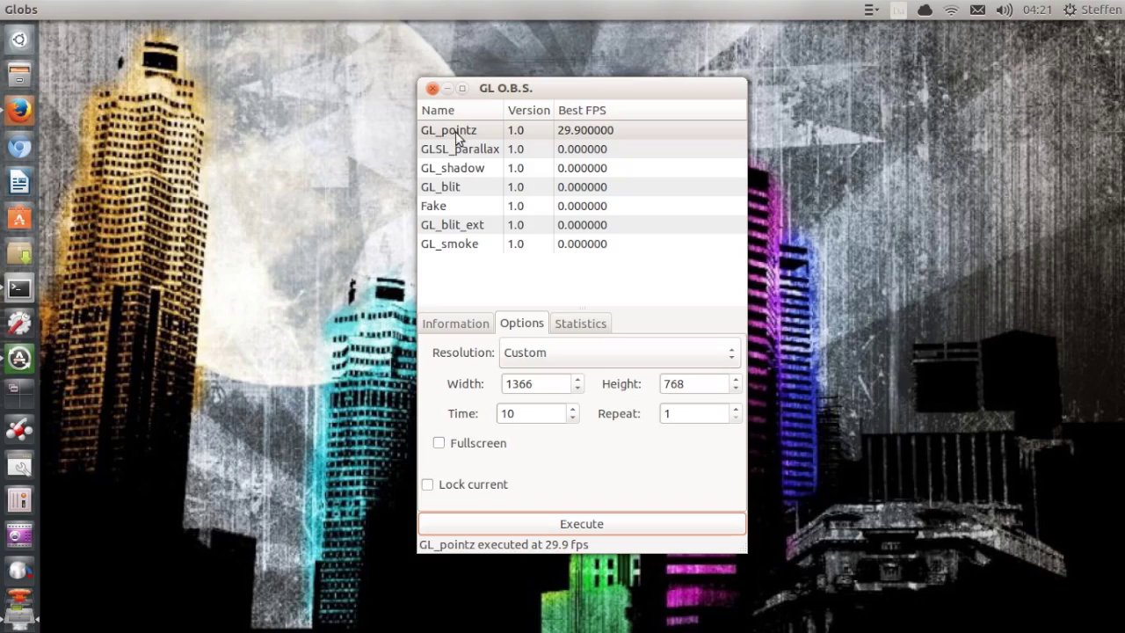
Review GL_pointz's 29.9 FPS statistics, then select GL_shadow to read its description
{"action": "left_click", "coordinate": [455, 133]}
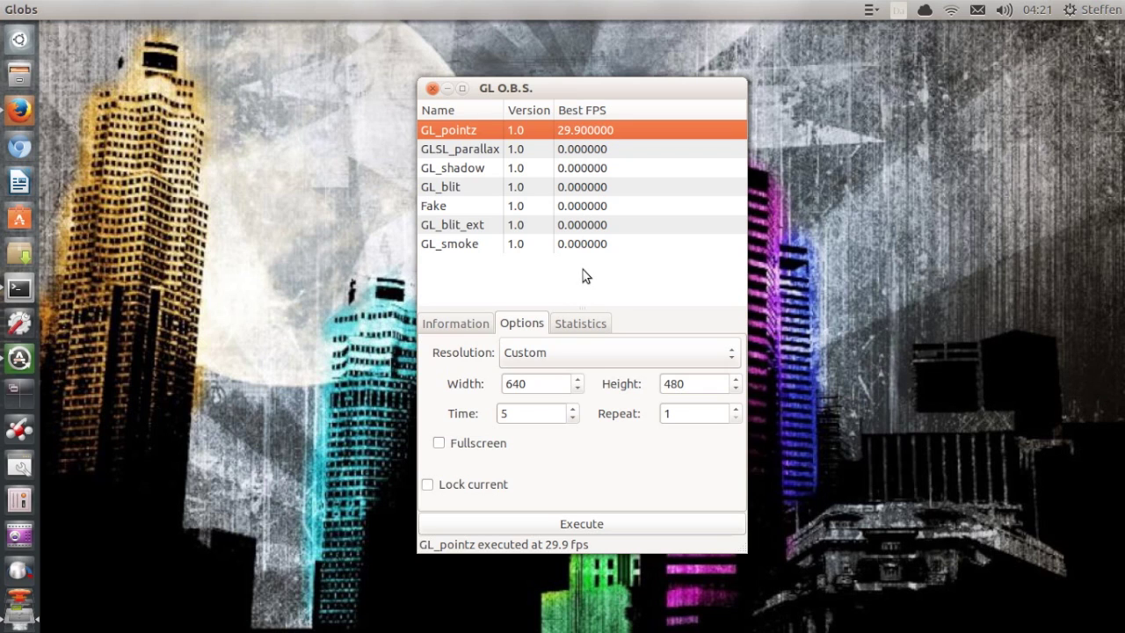
{"action": "left_click", "coordinate": [579, 322]}
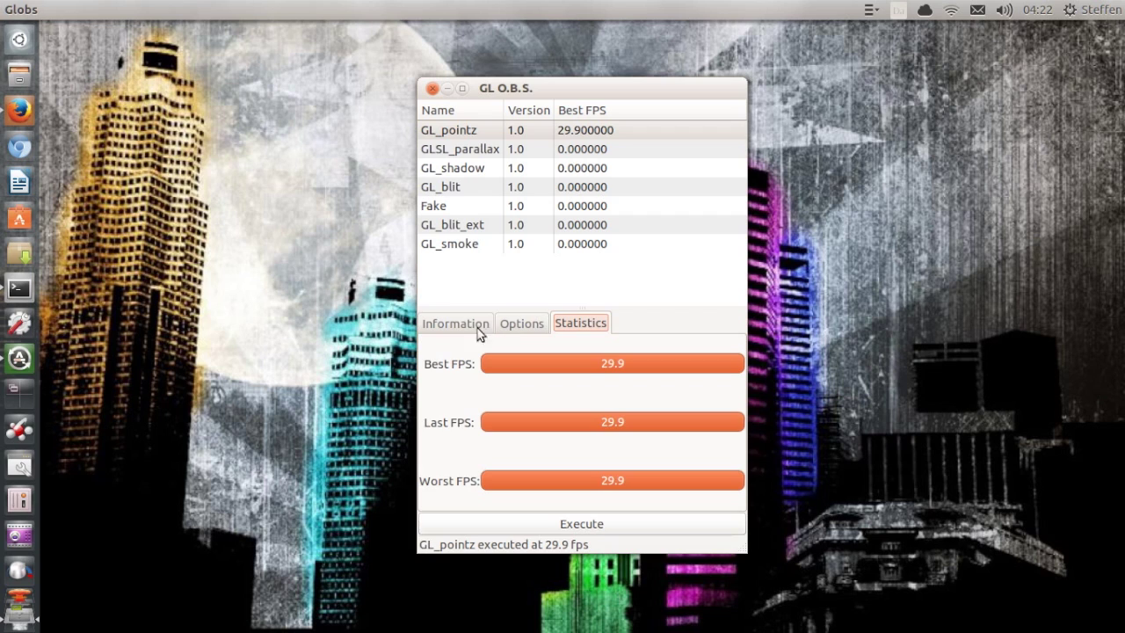
{"action": "left_click", "coordinate": [453, 326]}
{"action": "left_click", "coordinate": [469, 172]}
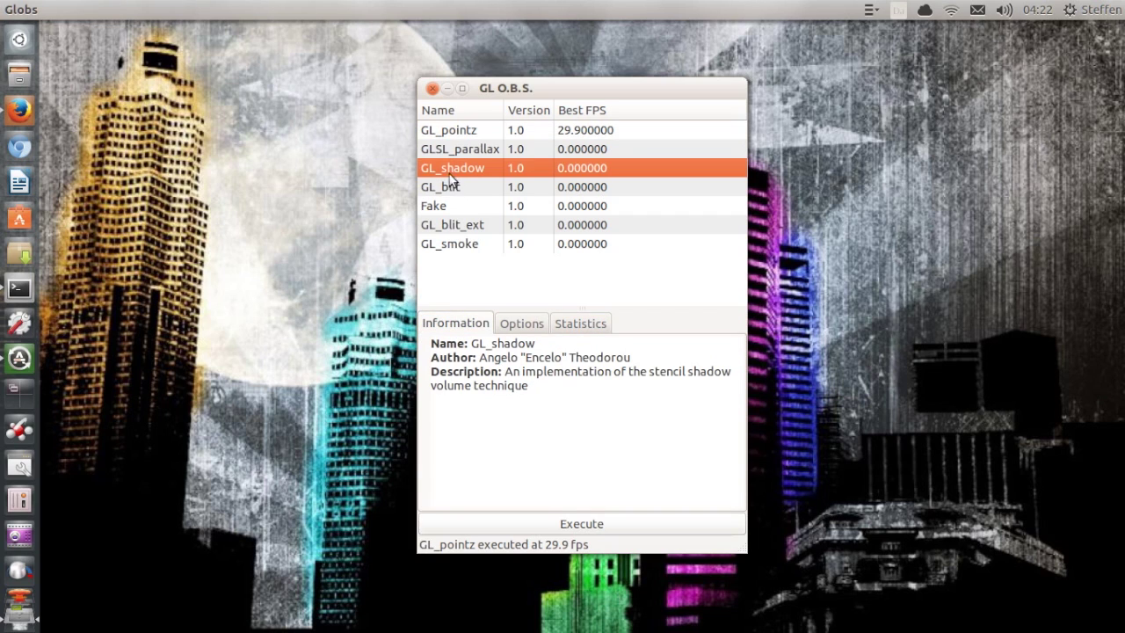
Run GL_shadow at 1366x768 for 10 seconds, recording a best of 29.9 FPS
{"action": "left_click", "coordinate": [523, 325]}
{"action": "left_click", "coordinate": [537, 383]}
{"action": "double_click", "coordinate": [537, 383]}
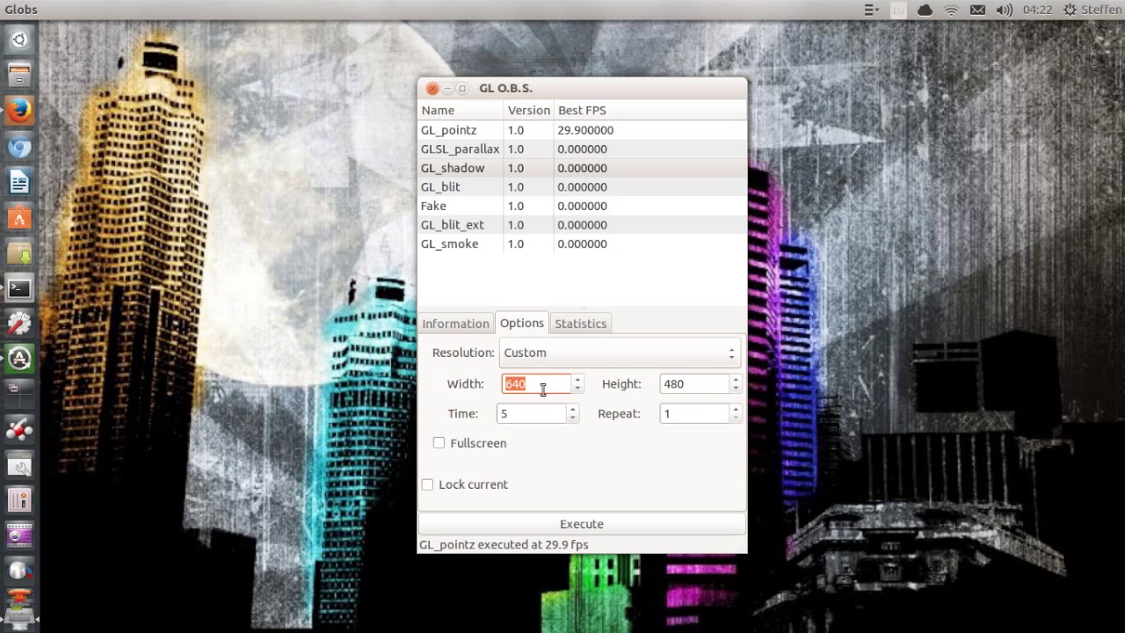
{"action": "type", "text": "1366"}
{"action": "double_click", "coordinate": [703, 380]}
{"action": "type", "text": "768"}
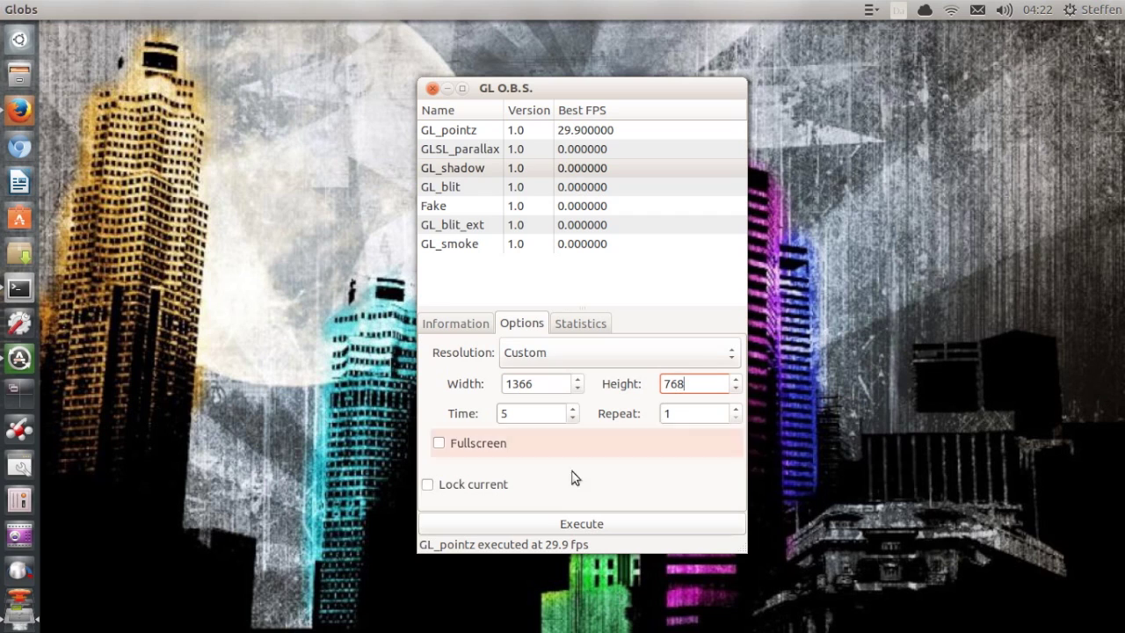
{"action": "left_click", "coordinate": [571, 410]}
{"action": "left_click", "coordinate": [571, 409]}
{"action": "left_click", "coordinate": [571, 409]}
{"action": "left_click", "coordinate": [571, 409]}
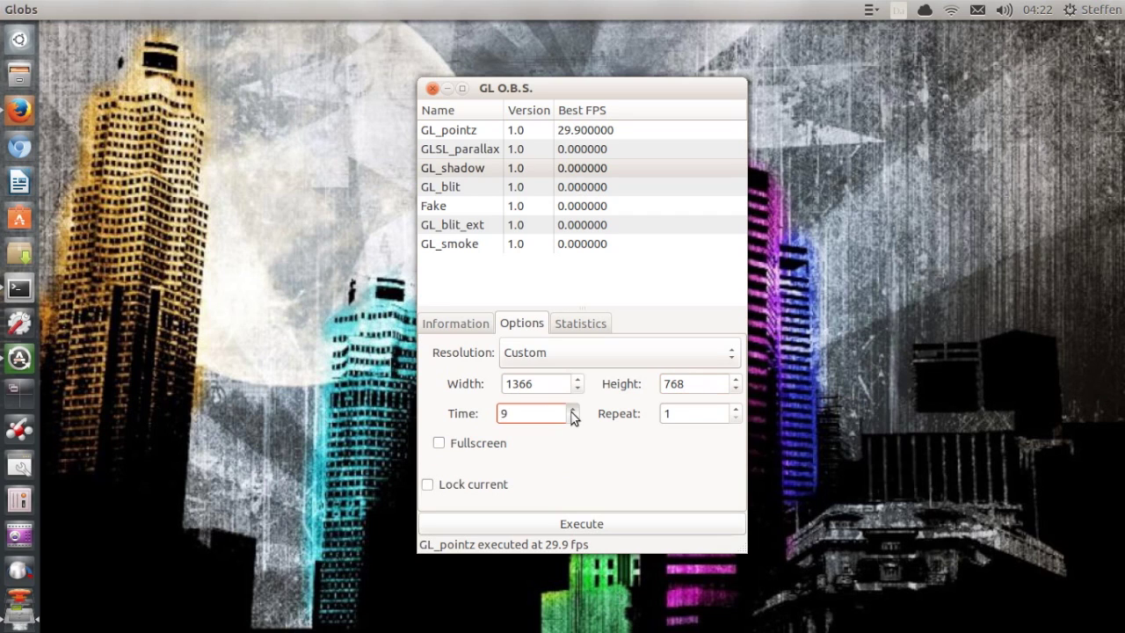
{"action": "left_click", "coordinate": [571, 409]}
{"action": "left_click", "coordinate": [567, 523]}
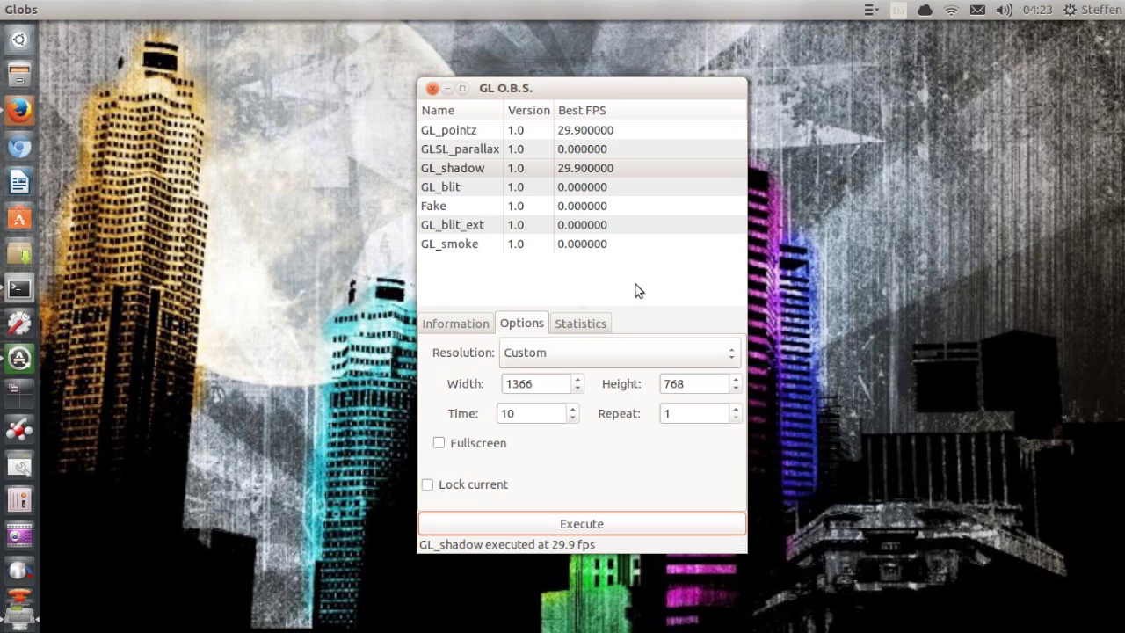
Run GL_smoke at 1366x768 for 10 seconds and view its 29.6 FPS statistics
{"action": "key", "text": "Tab"}
{"action": "left_click", "coordinate": [477, 250]}
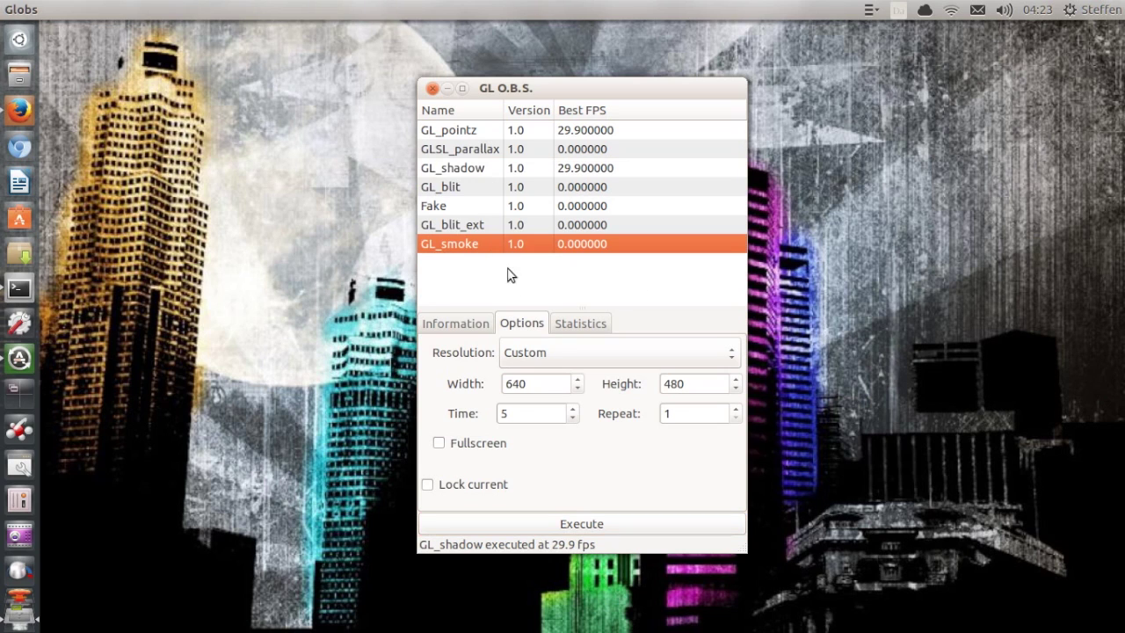
{"action": "double_click", "coordinate": [556, 384]}
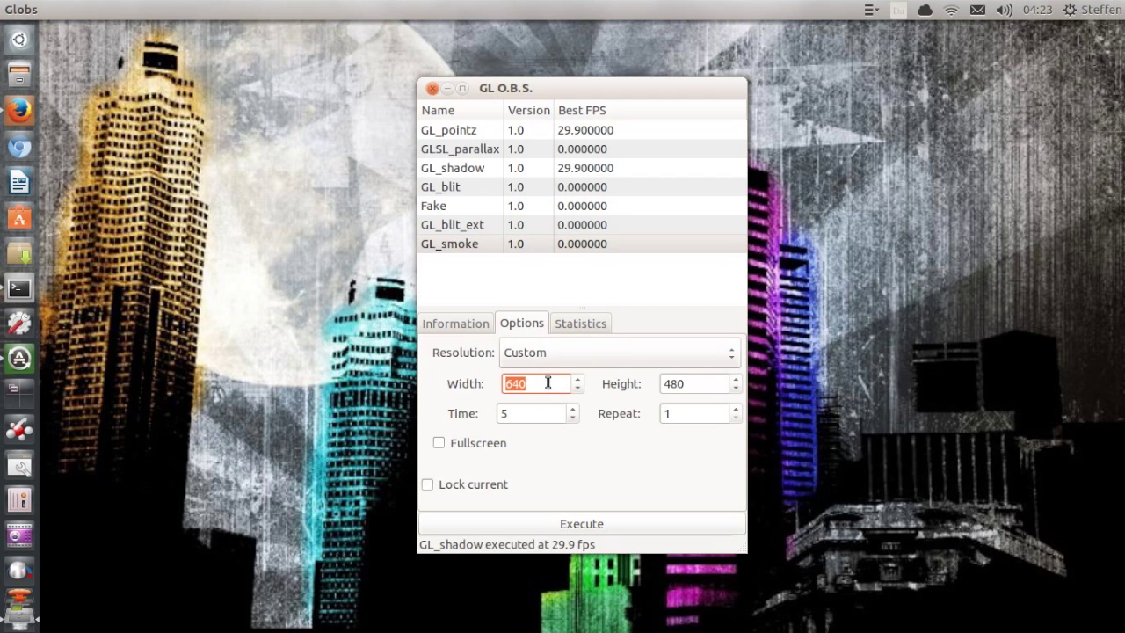
{"action": "type", "text": "1366"}
{"action": "key", "text": "Tab"}
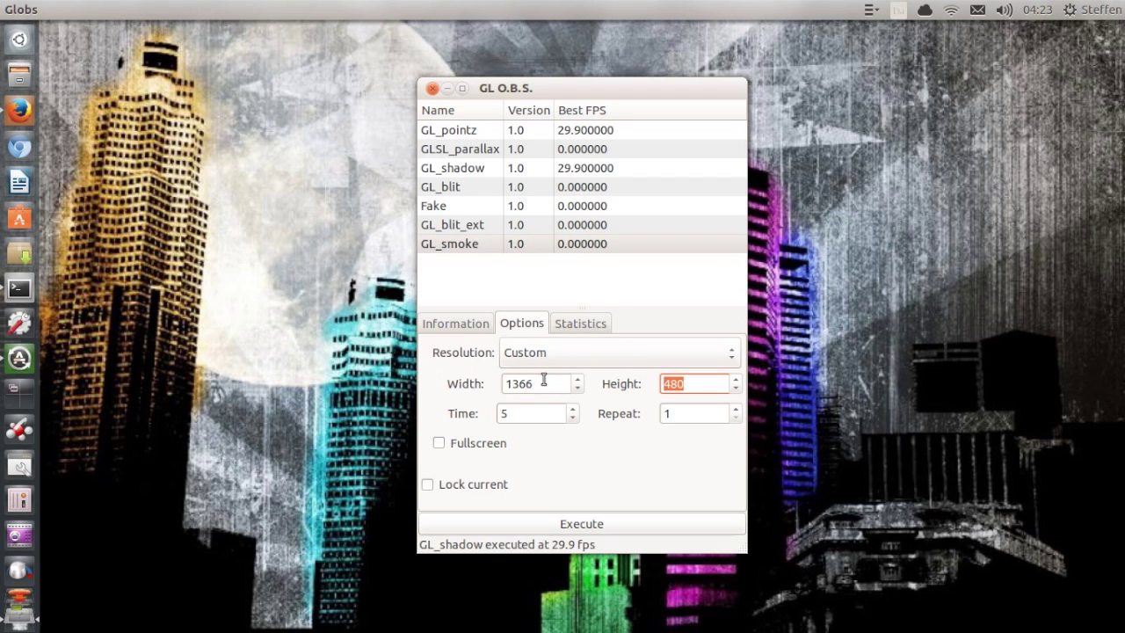
{"action": "type", "text": "768"}
{"action": "left_click", "coordinate": [574, 409]}
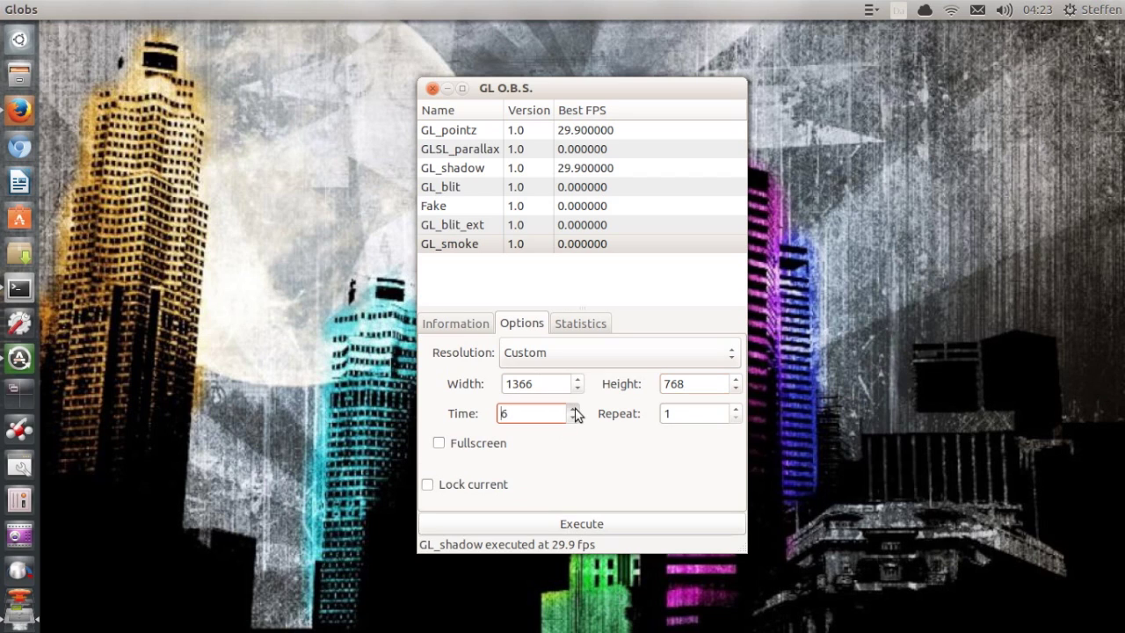
{"action": "left_click", "coordinate": [574, 409]}
{"action": "left_click", "coordinate": [573, 409]}
{"action": "left_click", "coordinate": [574, 409]}
{"action": "left_click", "coordinate": [573, 408]}
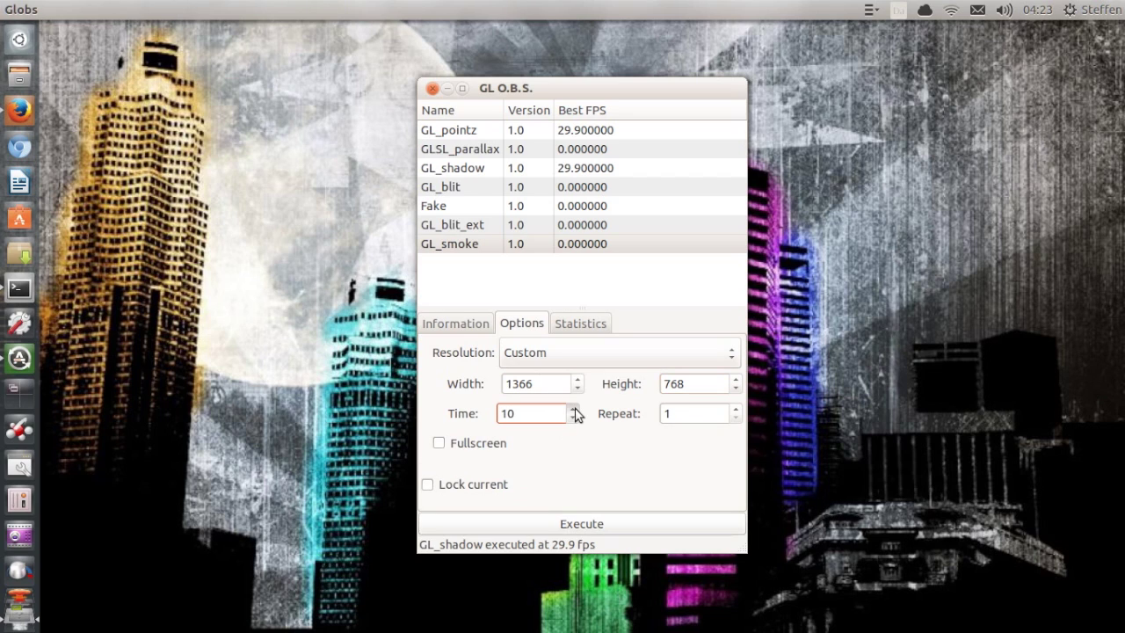
{"action": "left_click", "coordinate": [590, 524]}
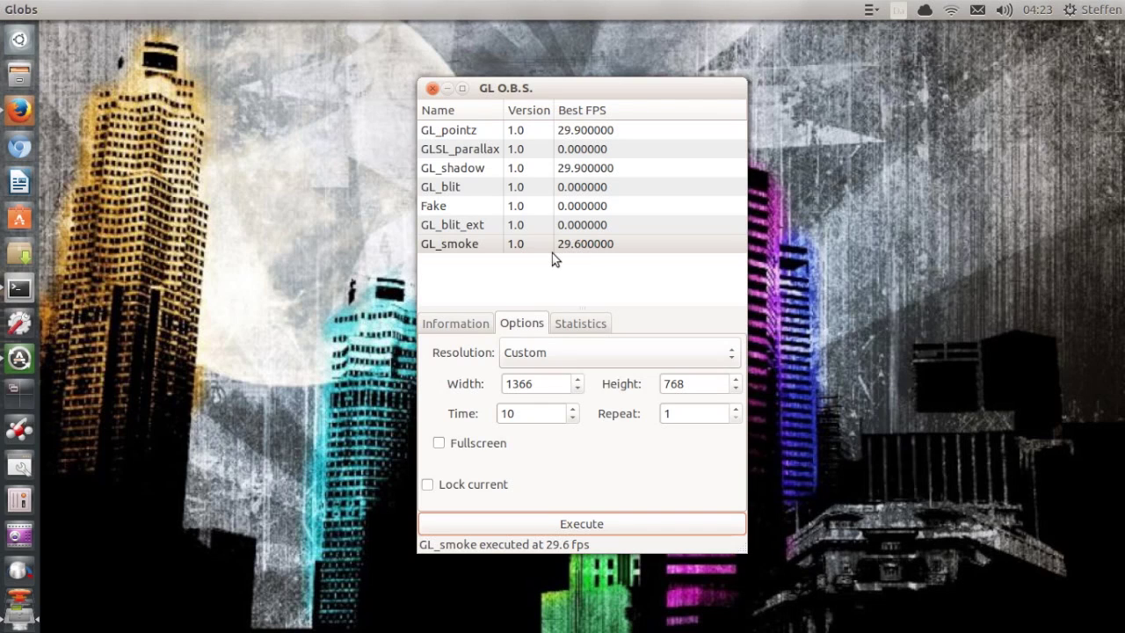
{"action": "left_click", "coordinate": [585, 325]}
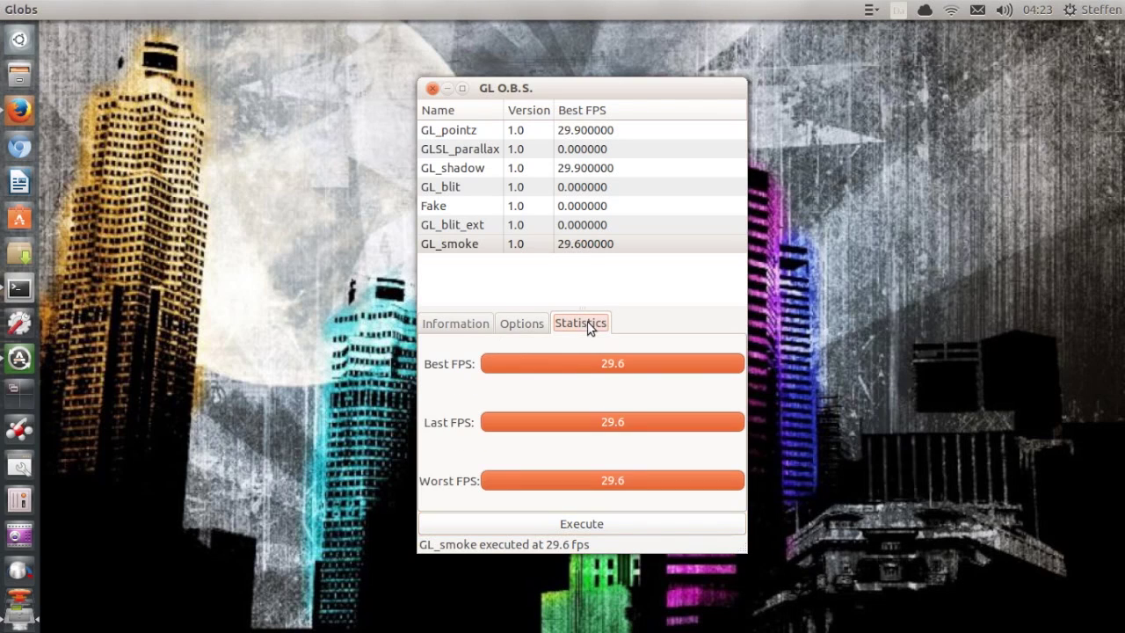